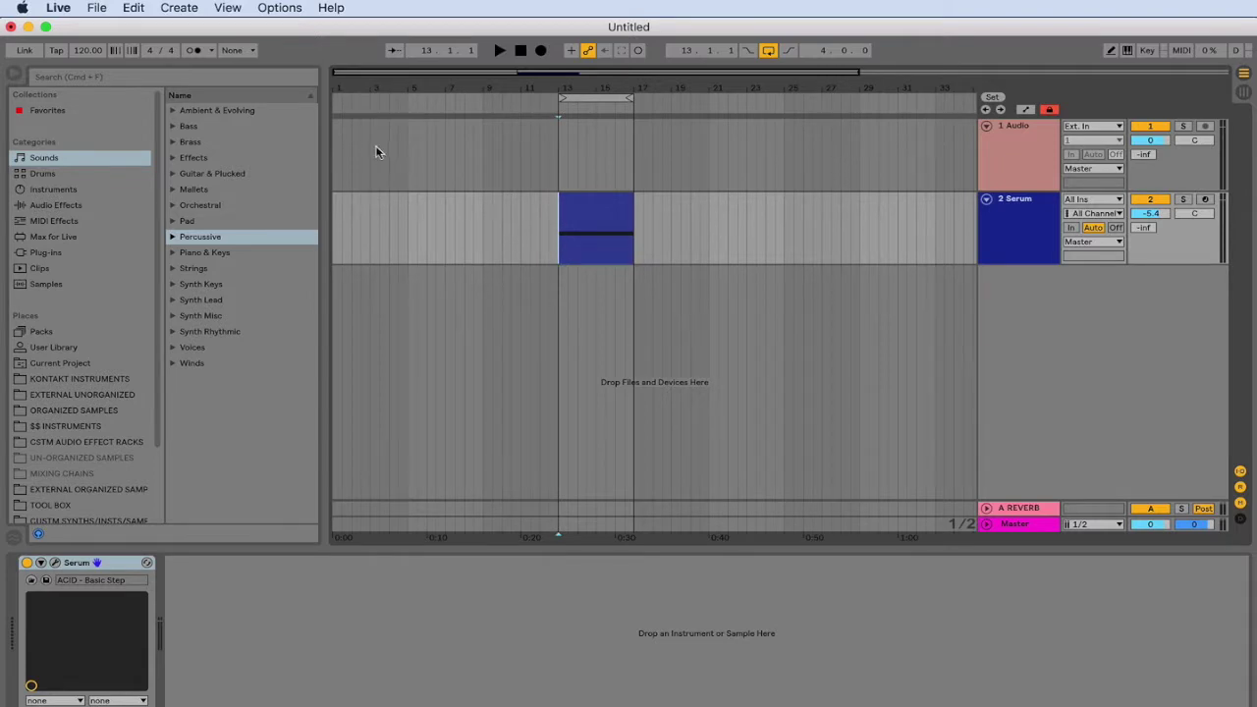
# - Browse Live's File, Edit and Create menus, ending on the Edit menu listing Freeze Track and Flatten
pyautogui.click(97, 8)
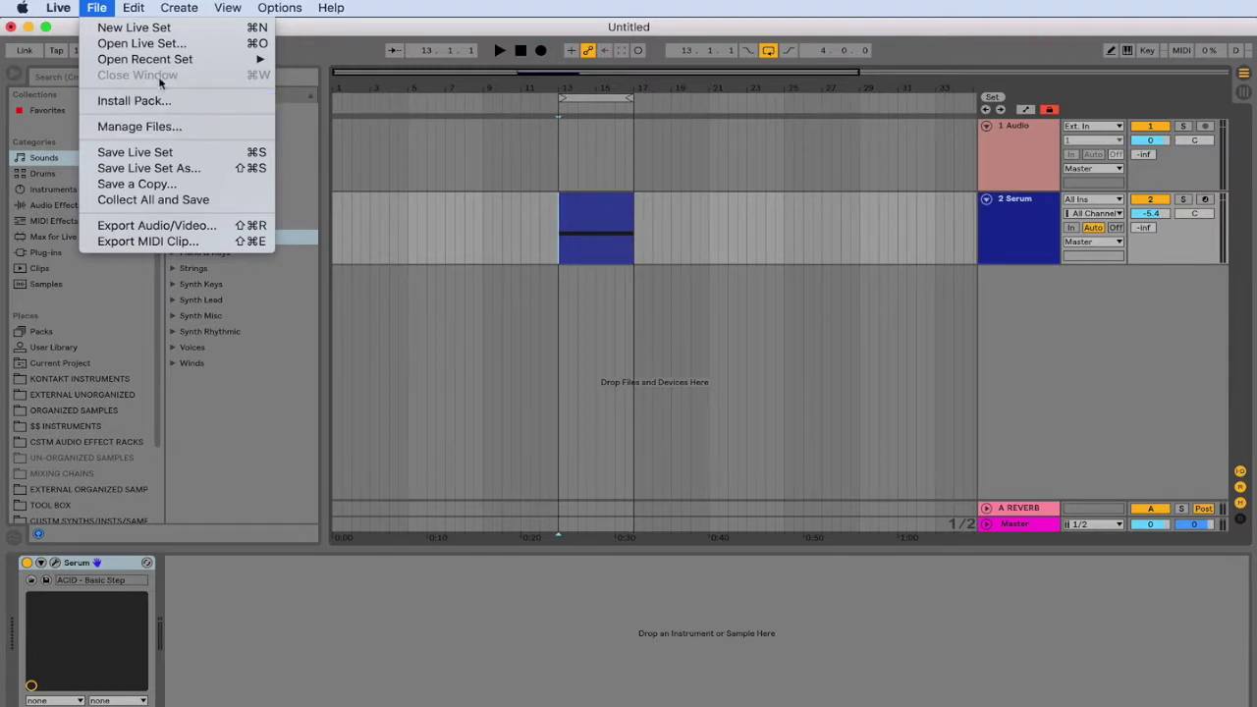
pyautogui.moveTo(134, 7)
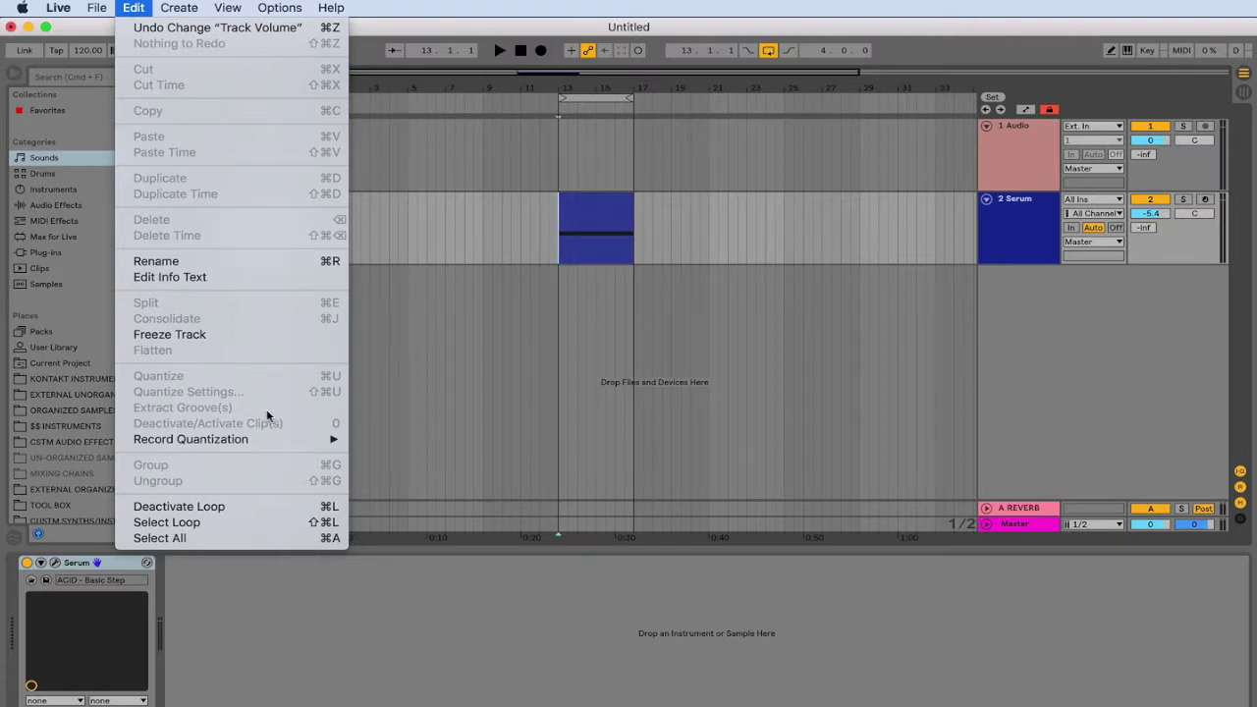
pyautogui.moveTo(179, 7)
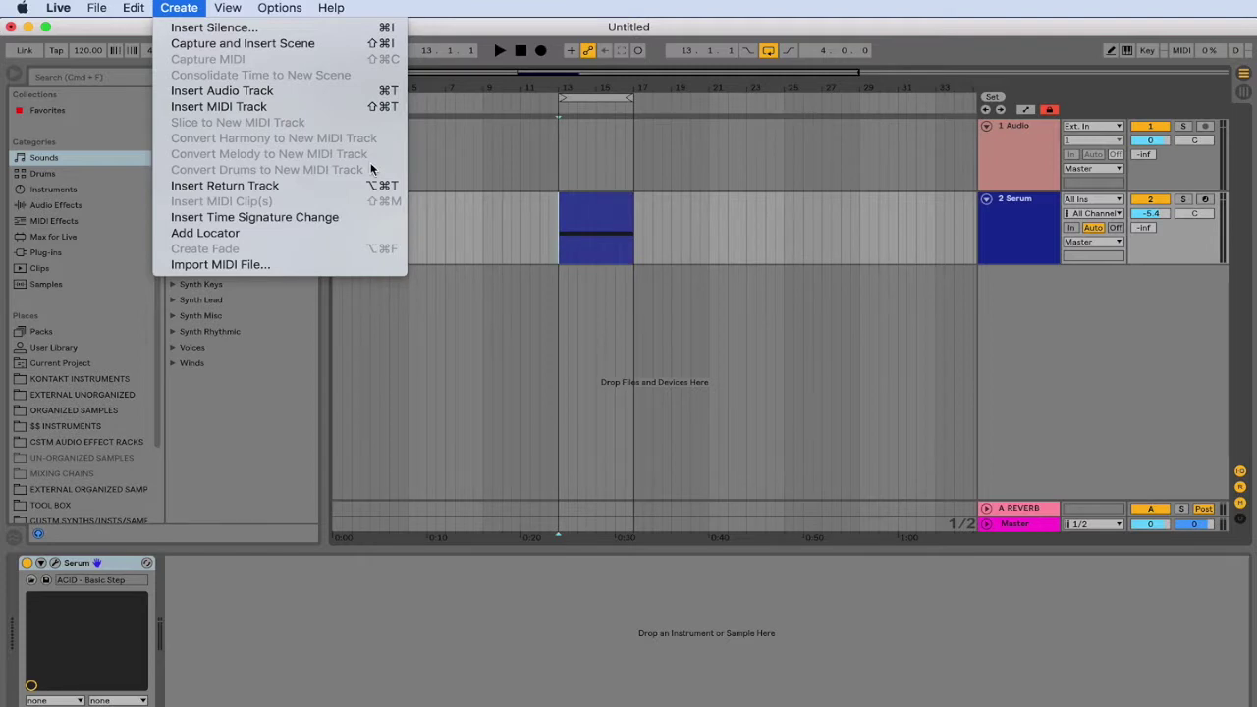
pyautogui.click(324, 232)
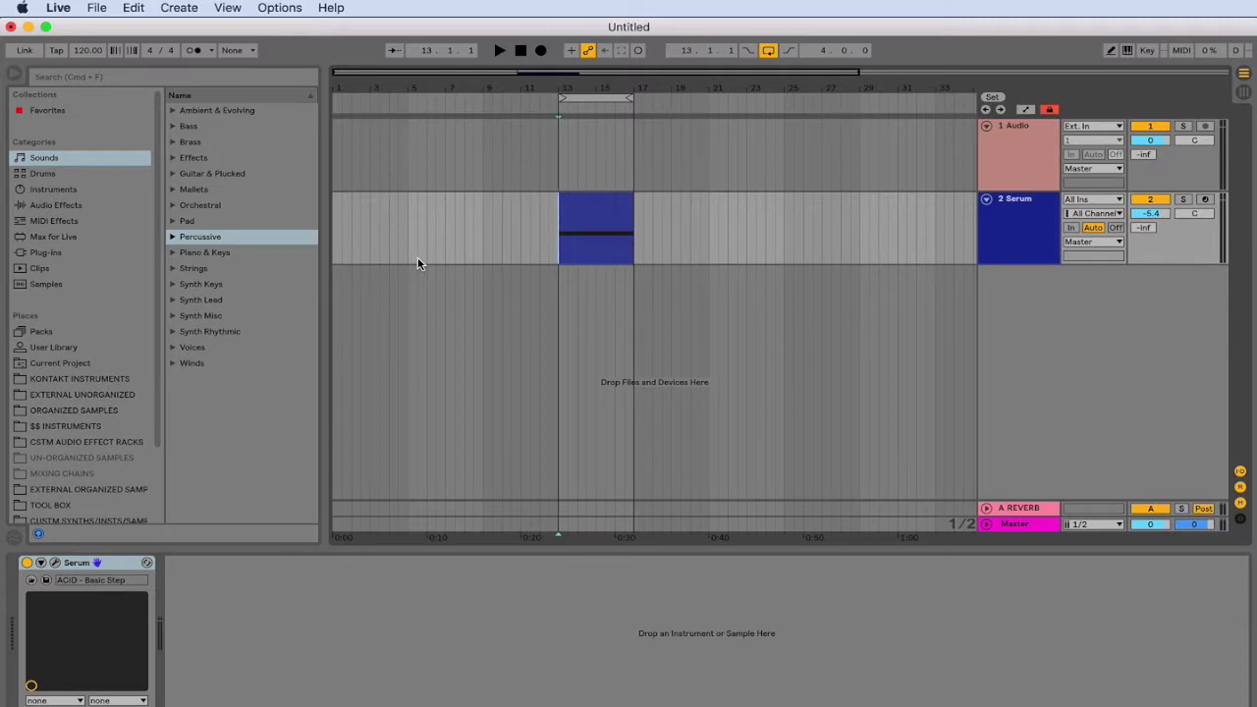
pyautogui.click(132, 8)
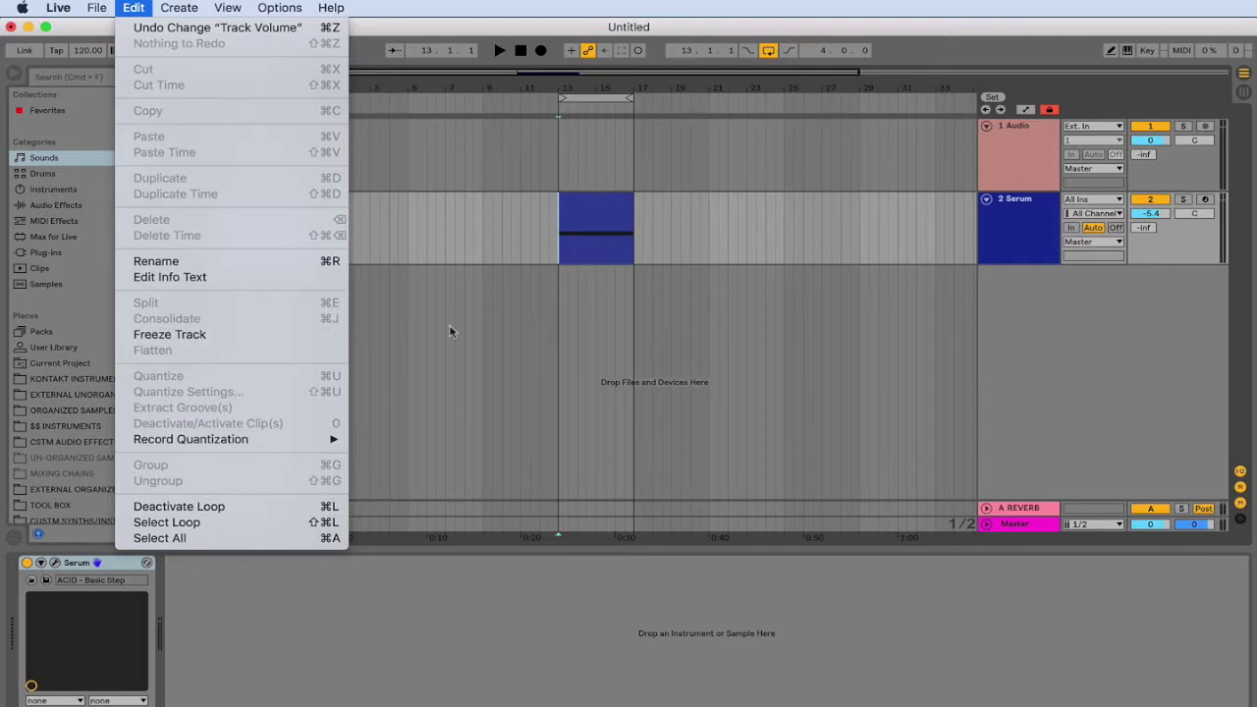
# - Launch System Preferences via Spotlight ('sys') and go to Keyboard > Shortcuts > App Shortcuts
pyautogui.click(479, 325)
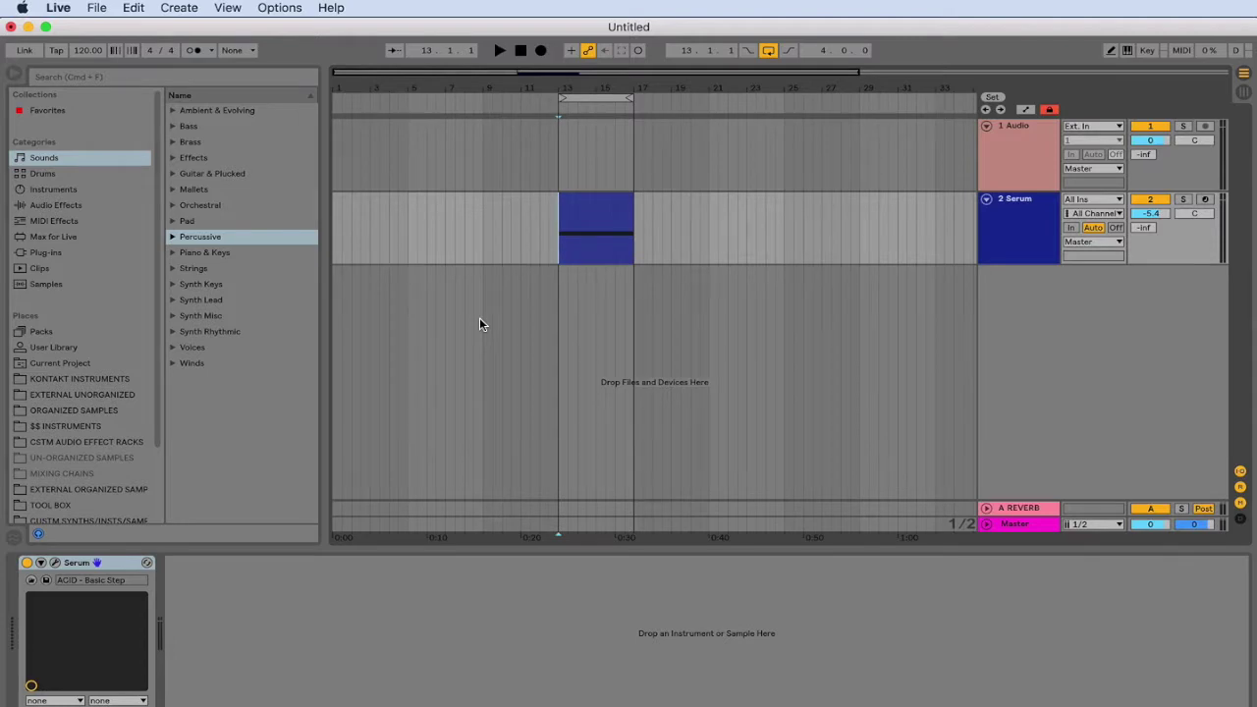
pyautogui.press('super+space')
pyautogui.write('sys')
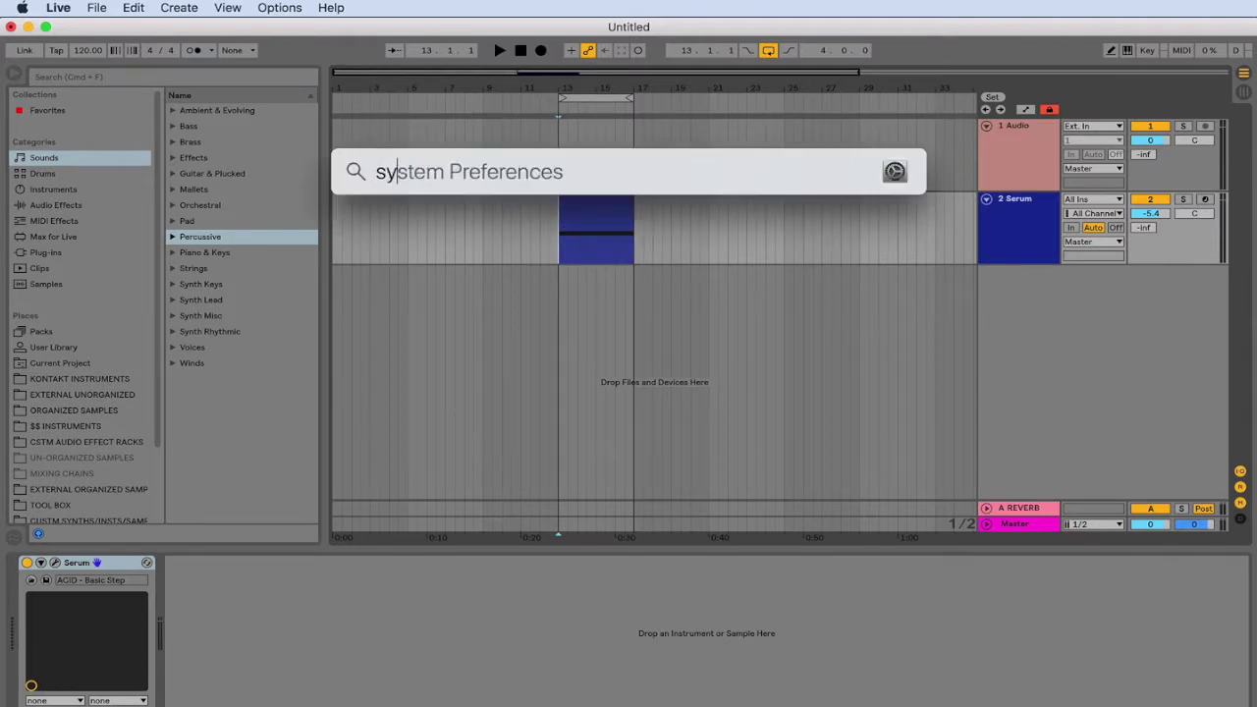
pyautogui.press('Return')
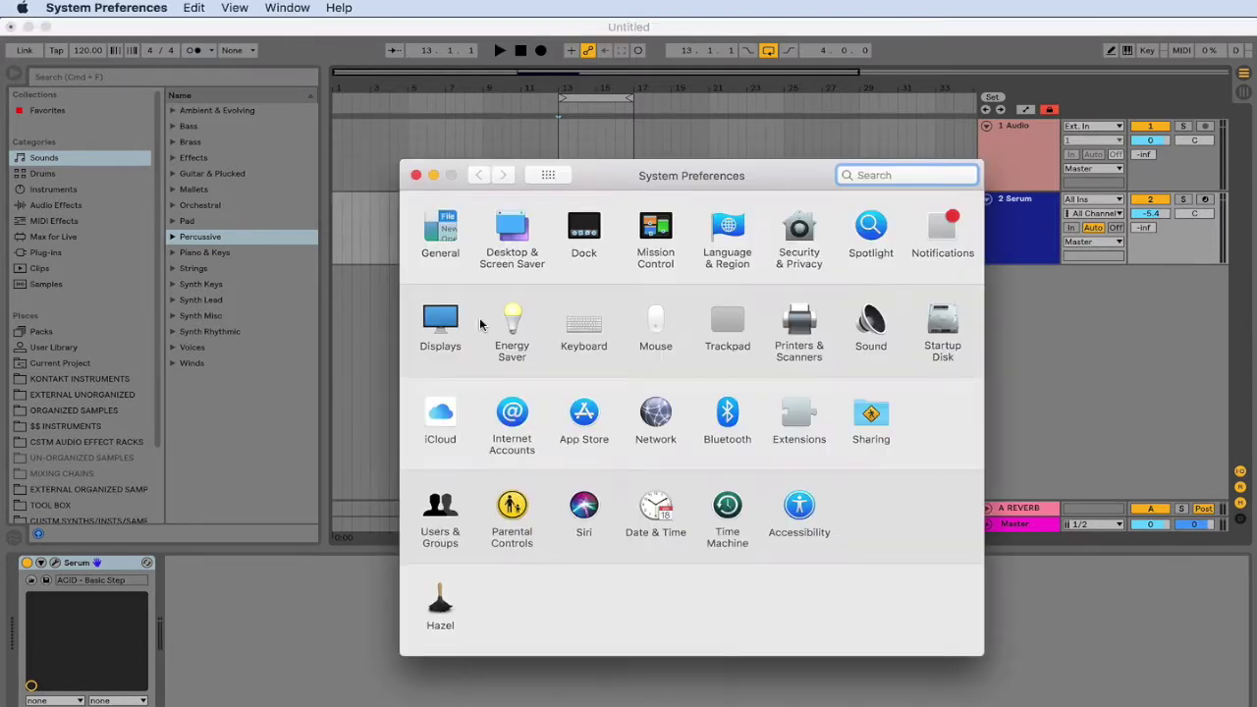
pyautogui.click(587, 324)
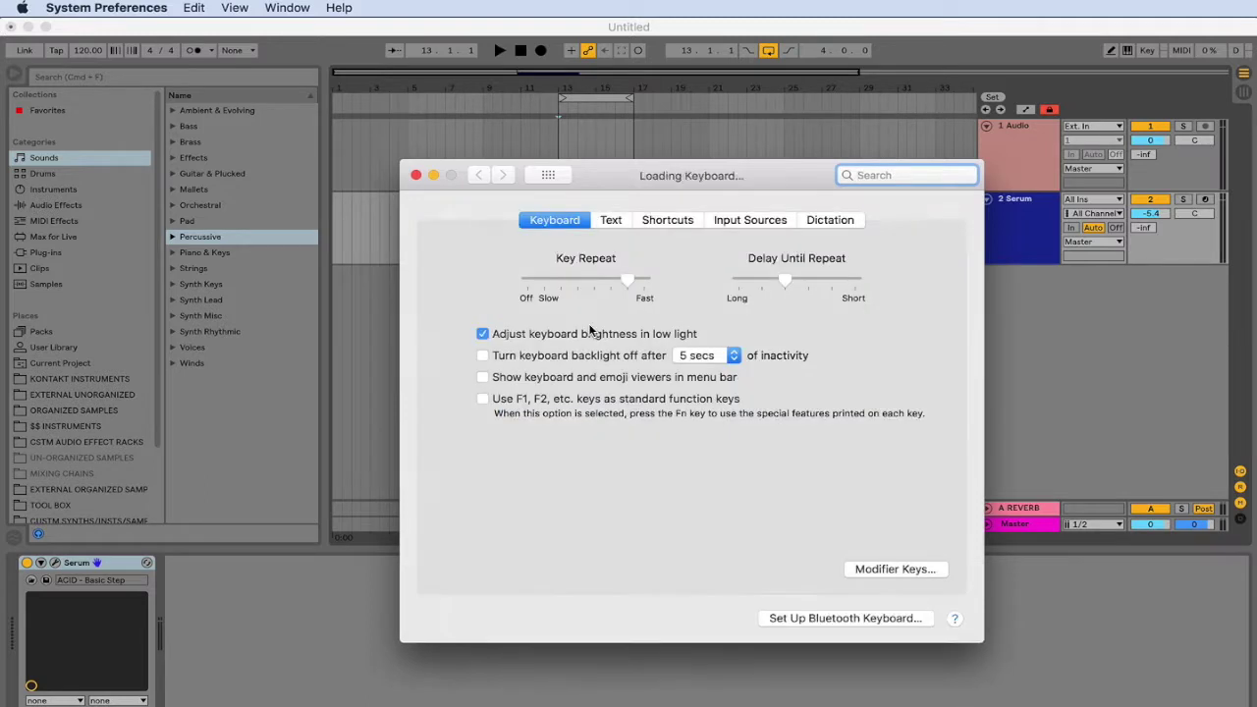
pyautogui.click(667, 221)
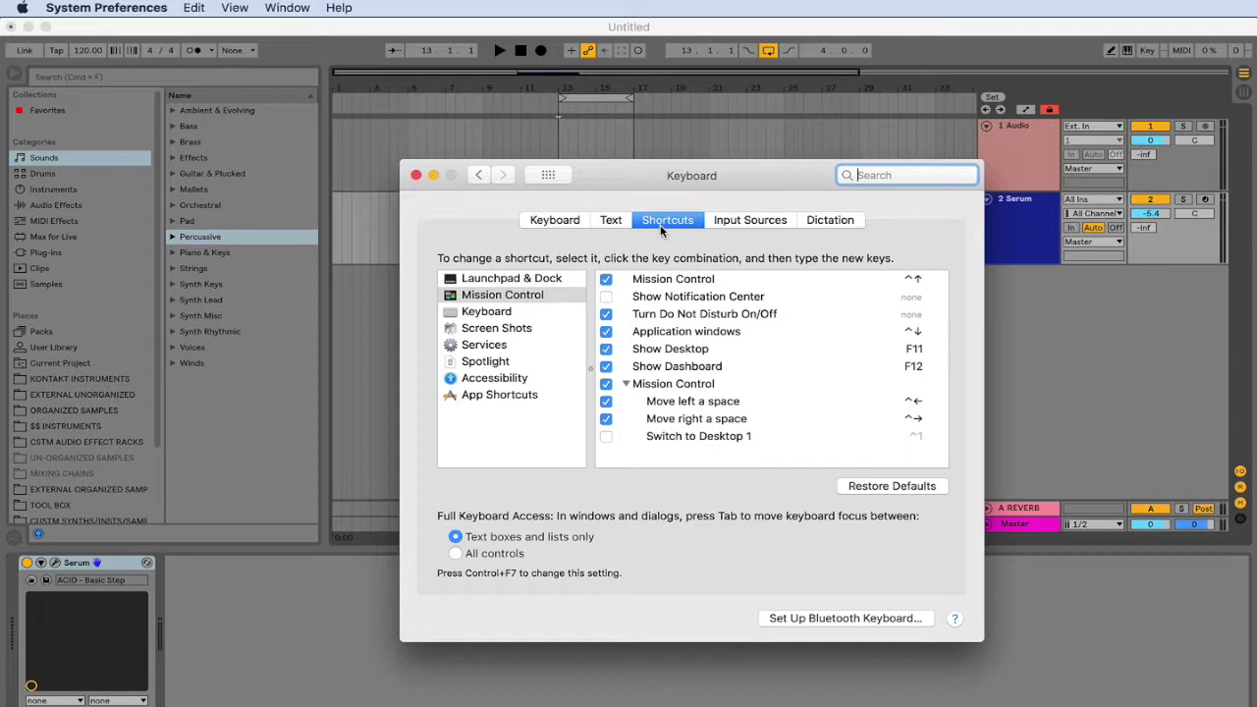
pyautogui.click(551, 396)
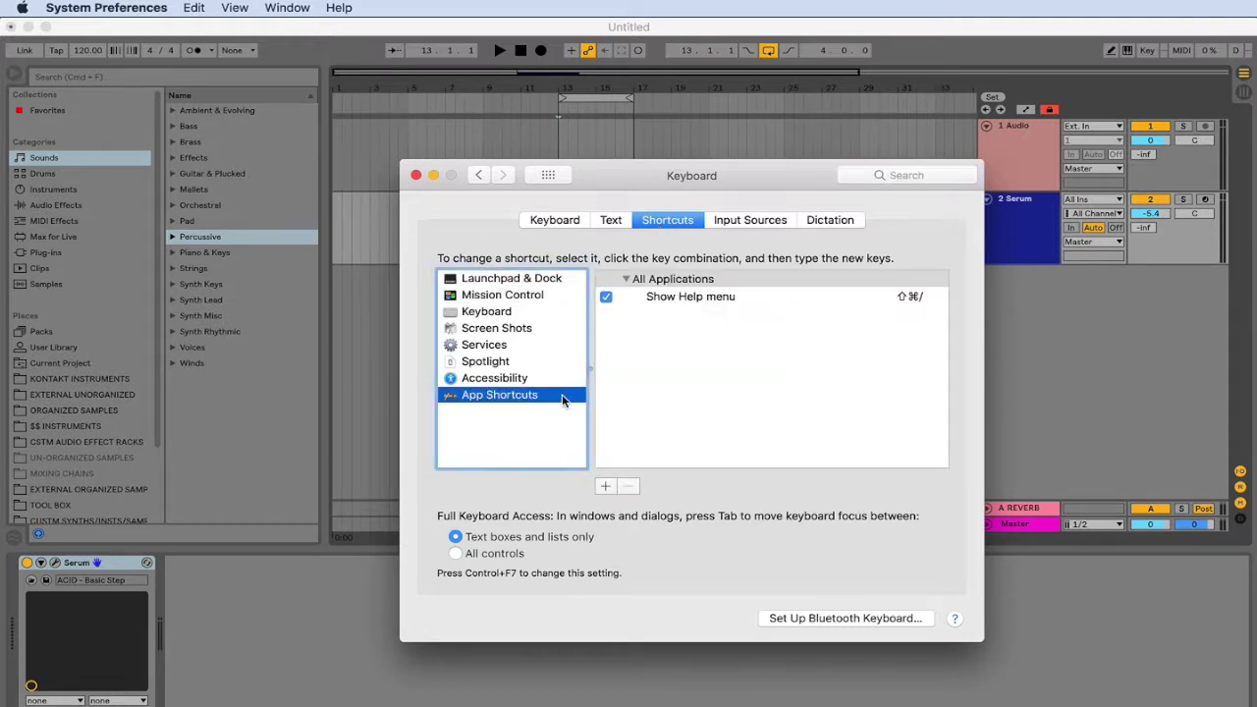
# - Add an Ableton Live 10 Suite app shortcut for menu title 'Freeze Track' as Shift-Command-=
pyautogui.click(604, 488)
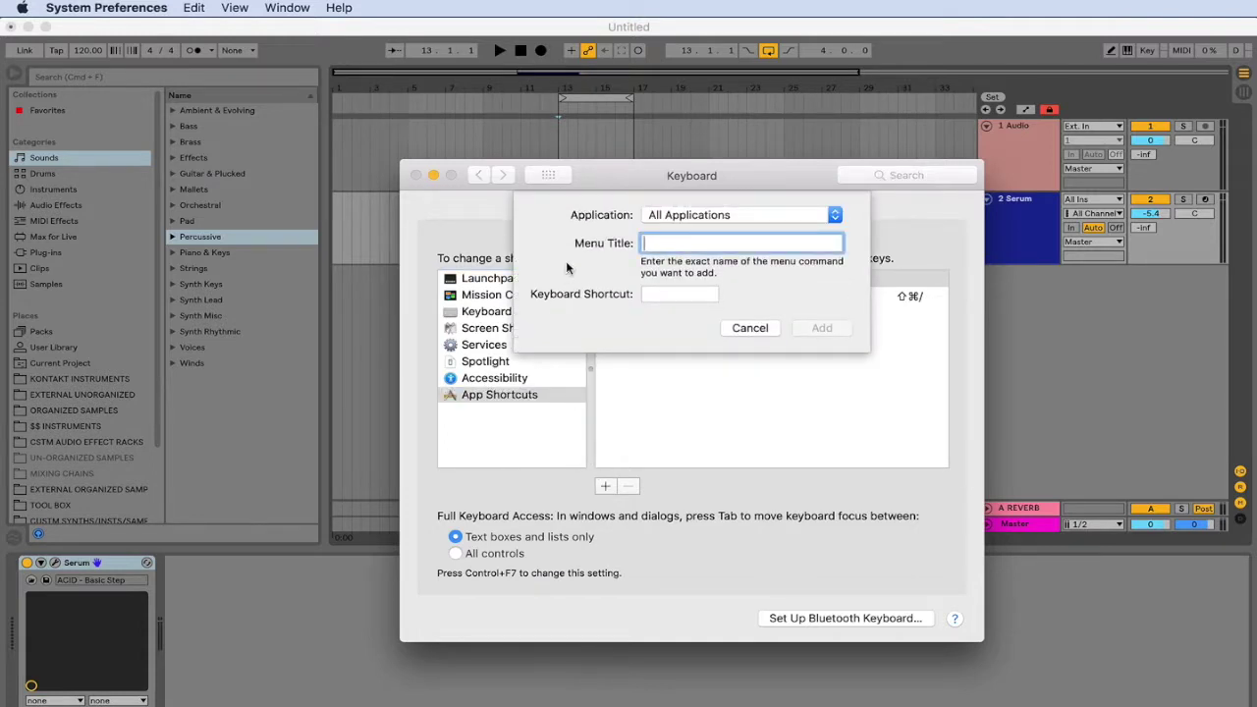
pyautogui.click(717, 216)
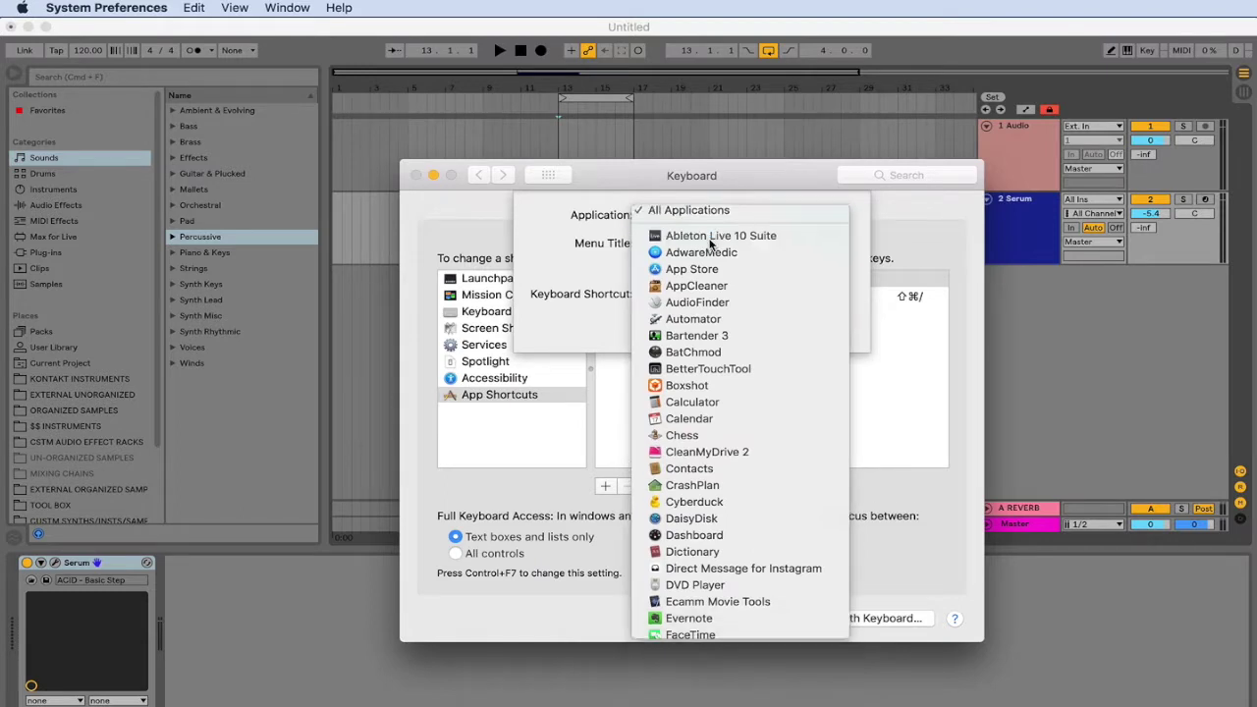
pyautogui.click(715, 241)
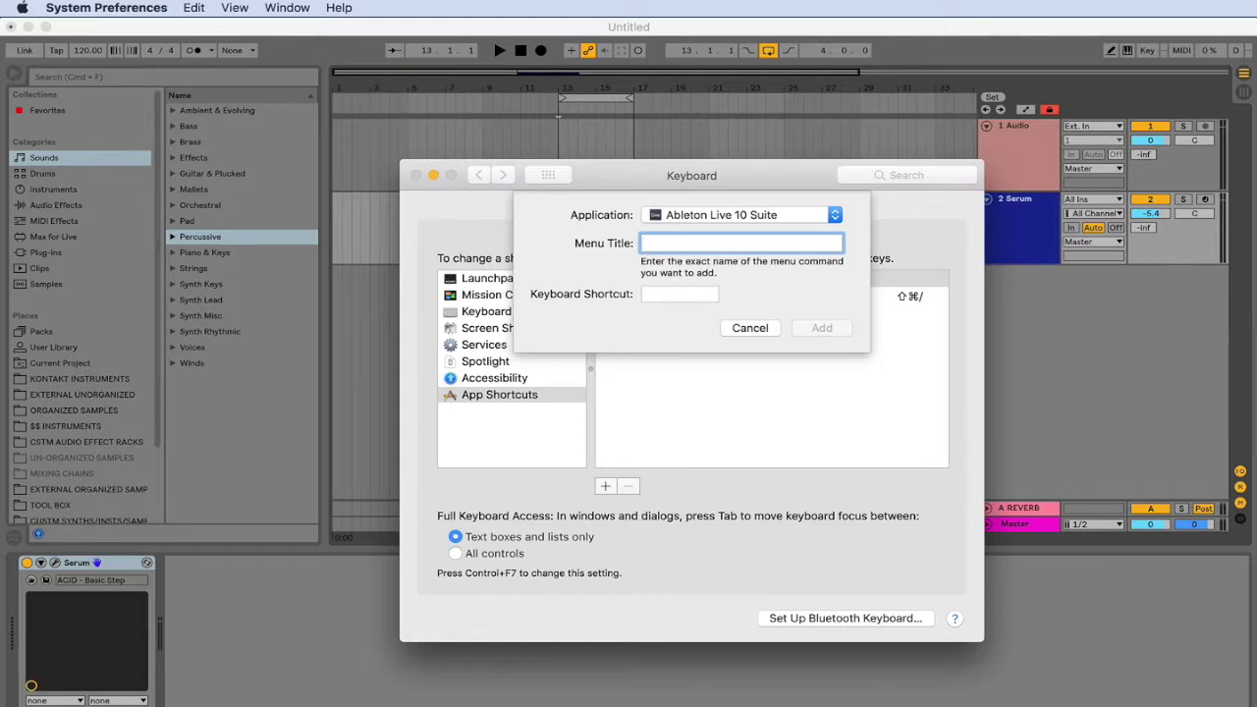
pyautogui.write('Freeze Track')
pyautogui.press('Tab')
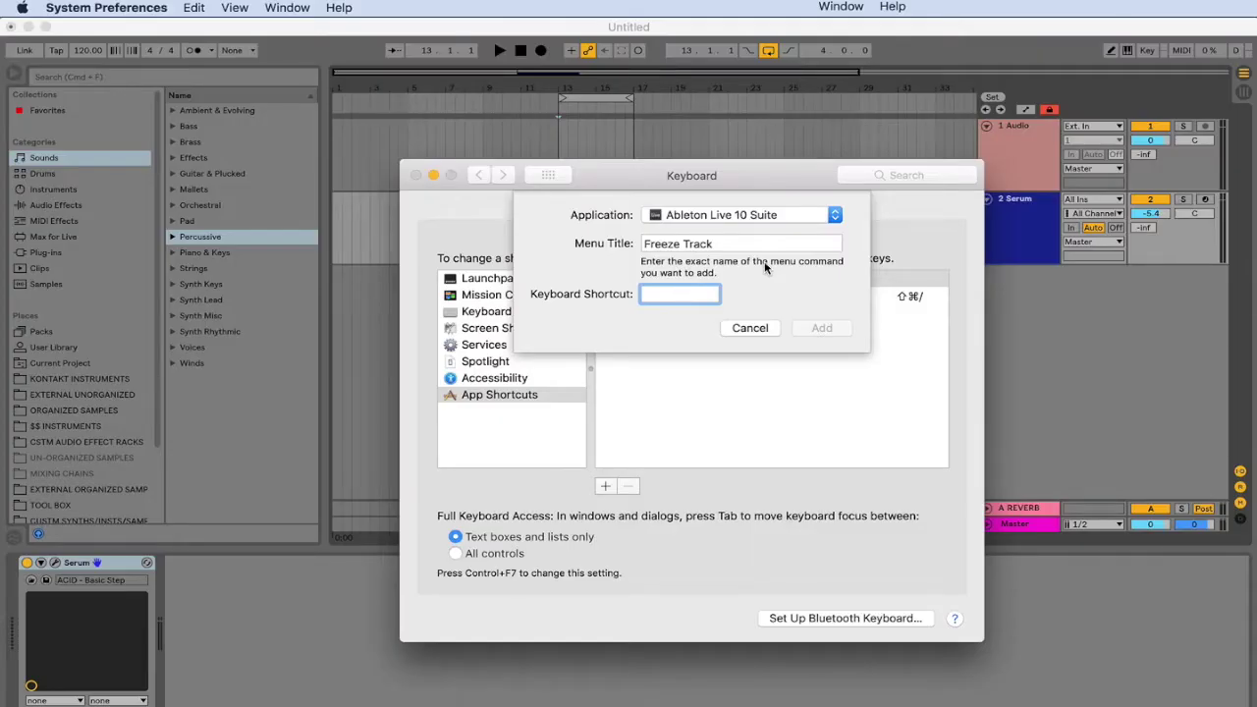
pyautogui.press('super+shift+equal')
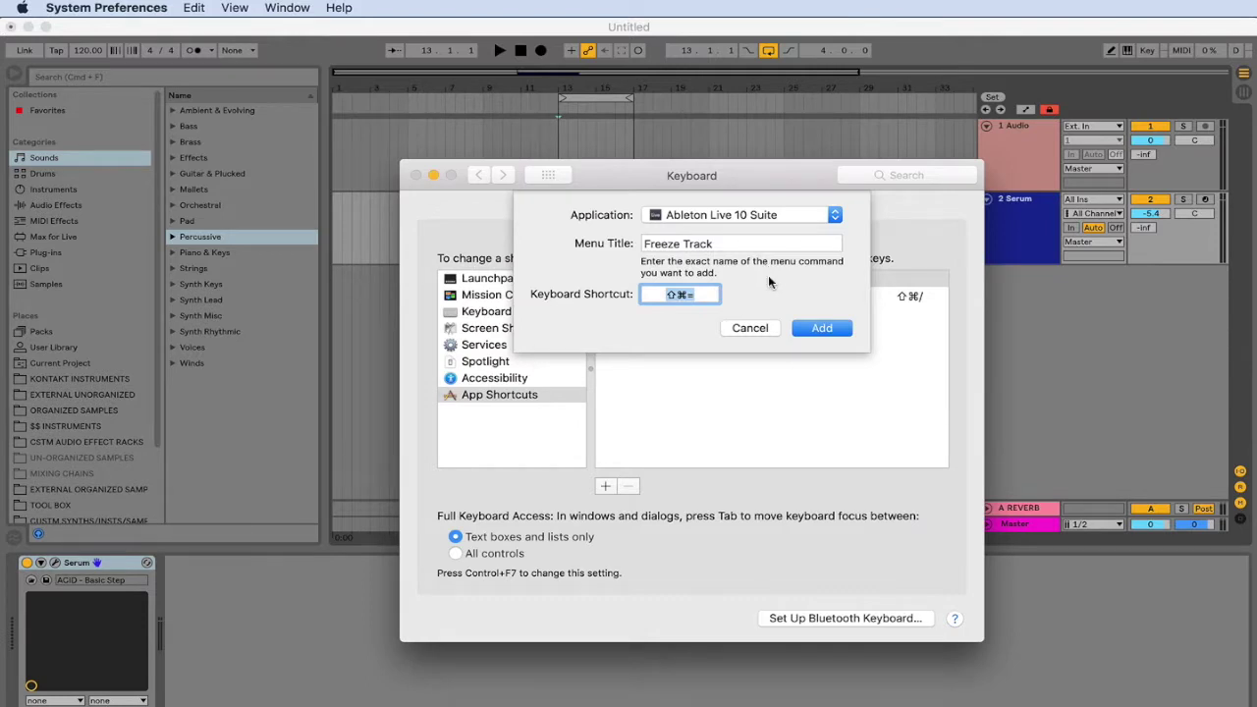
pyautogui.click(807, 330)
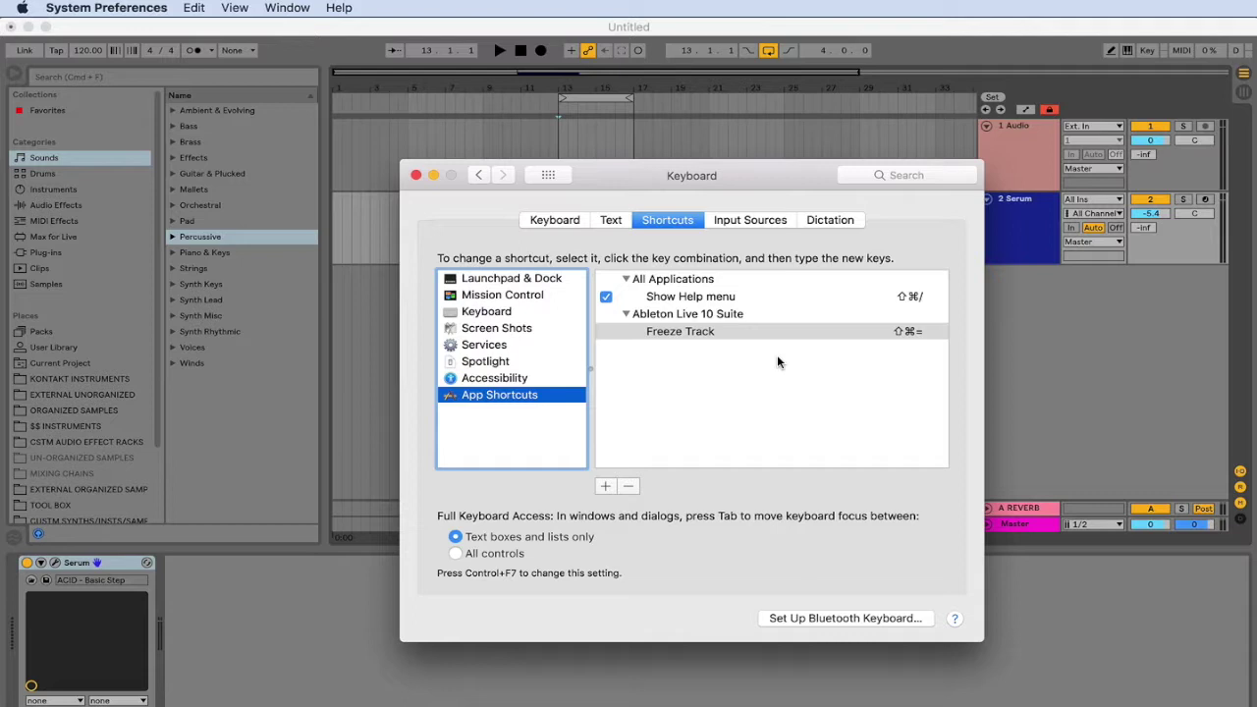
# - Add a second app shortcut for menu title 'Flatten' as Shift-Command-minus
pyautogui.click(605, 487)
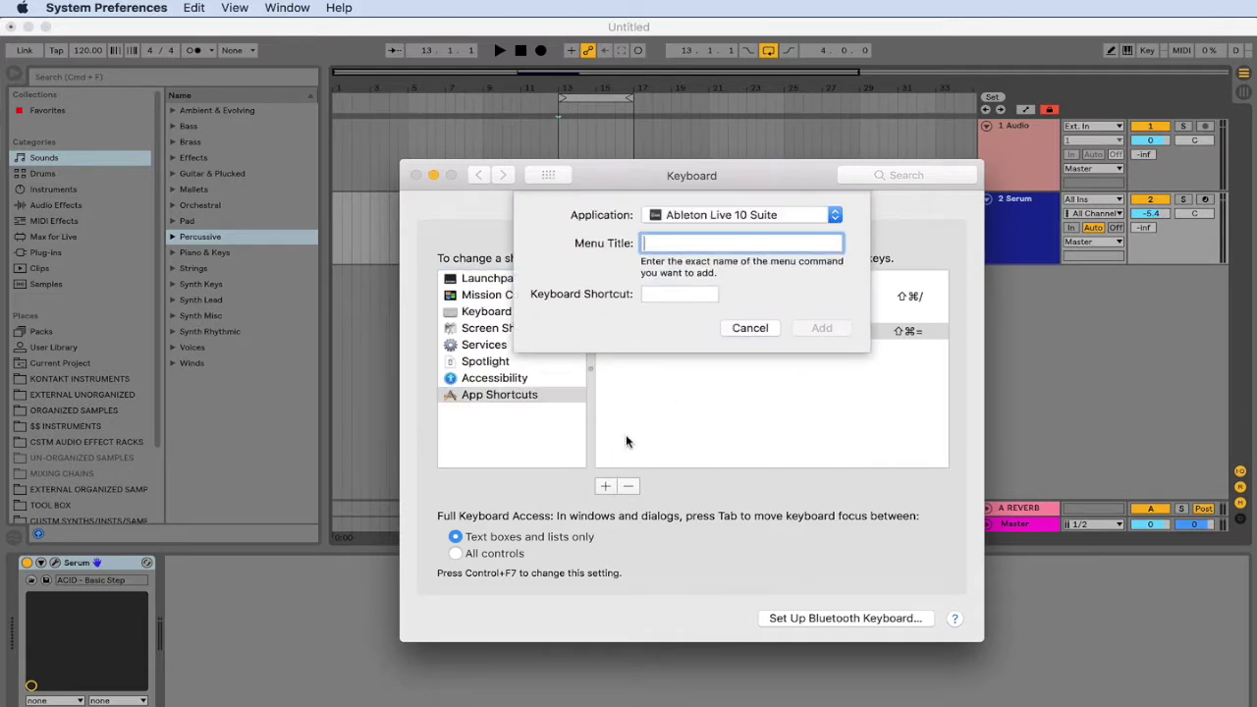
pyautogui.write('Flatten')
pyautogui.click(668, 291)
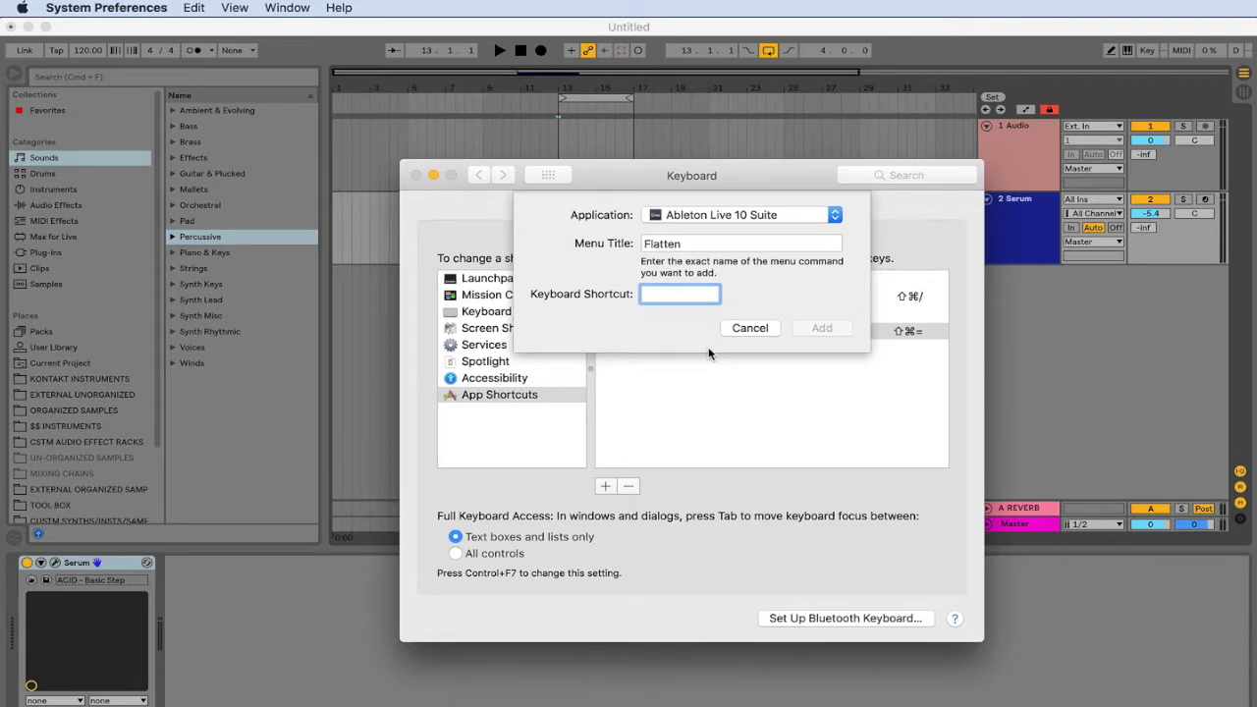
pyautogui.press('shift+super+minus')
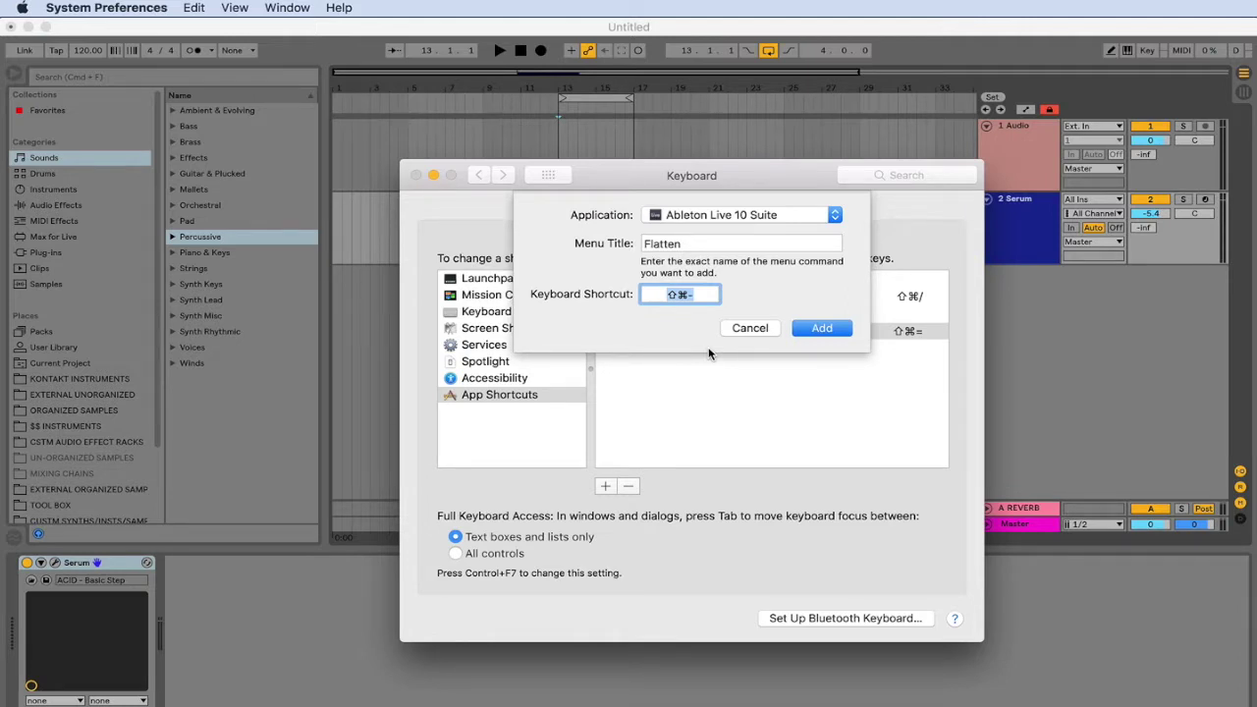
pyautogui.click(816, 329)
# - Quit System Preferences, play and stop the Serum MIDI clip, then select the Serum track
pyautogui.press('super+q')
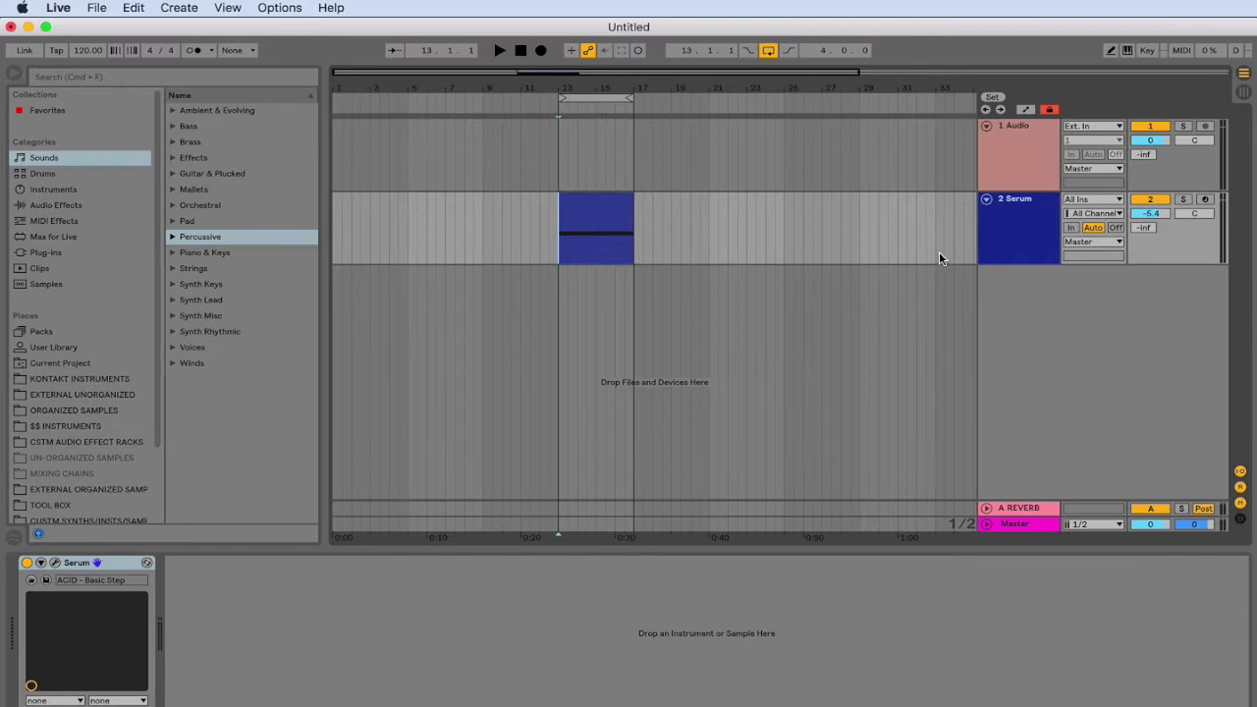
pyautogui.click(1008, 237)
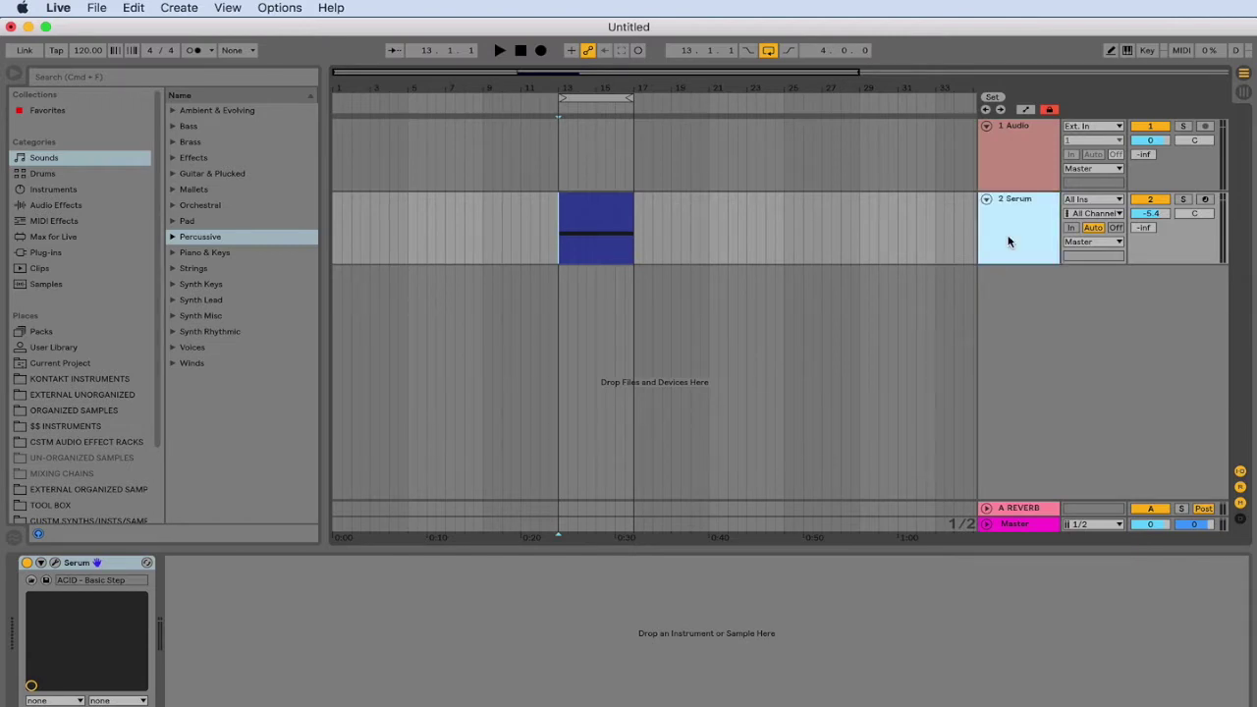
pyautogui.click(595, 202)
pyautogui.press('space')
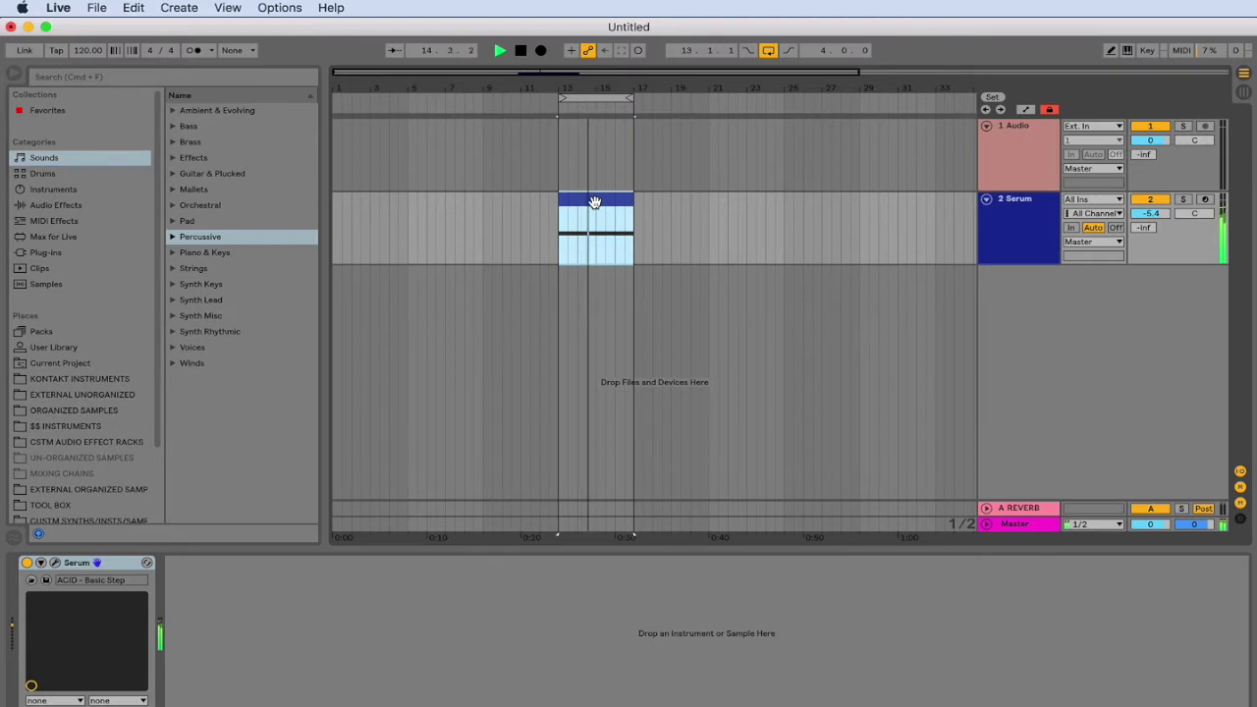
pyautogui.press('space')
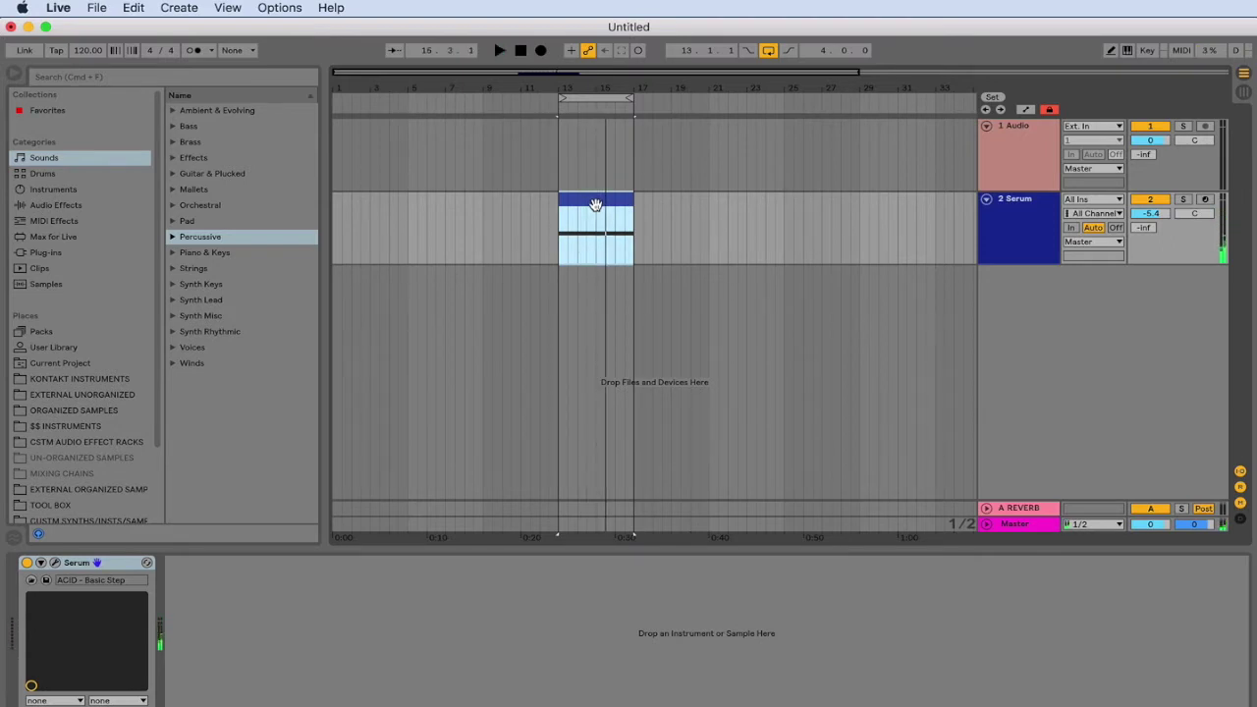
pyautogui.click(618, 233)
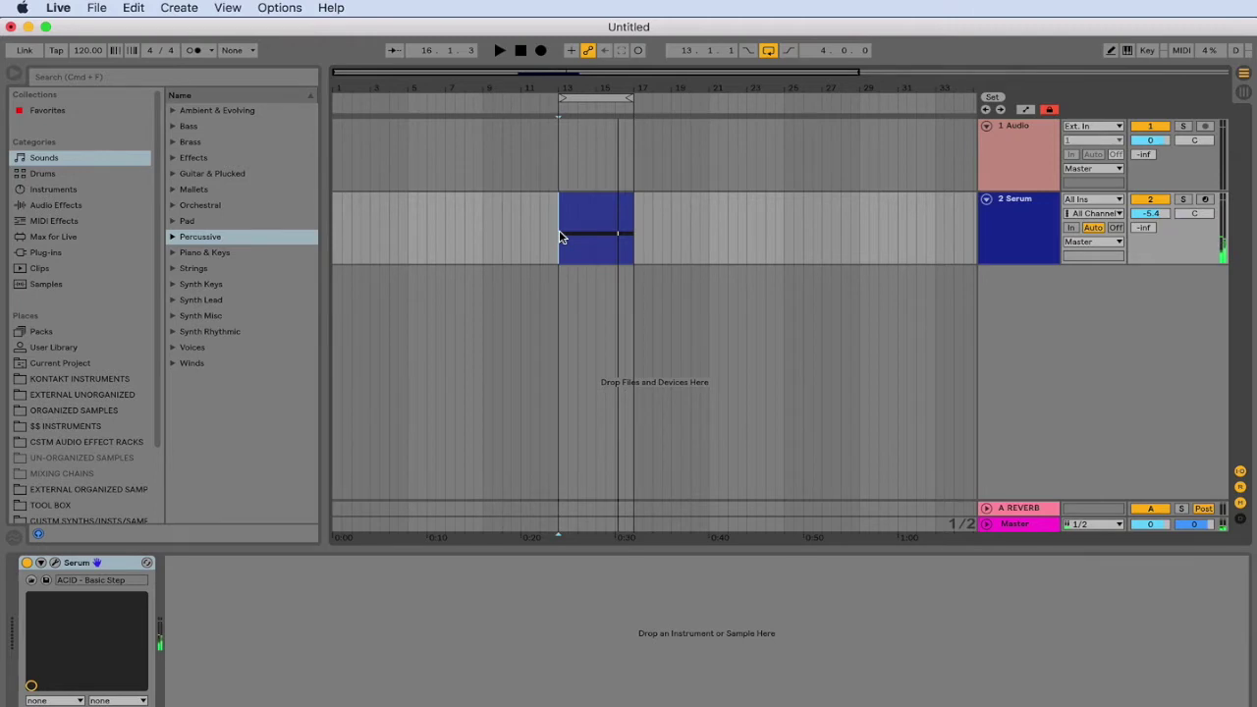
pyautogui.click(1025, 233)
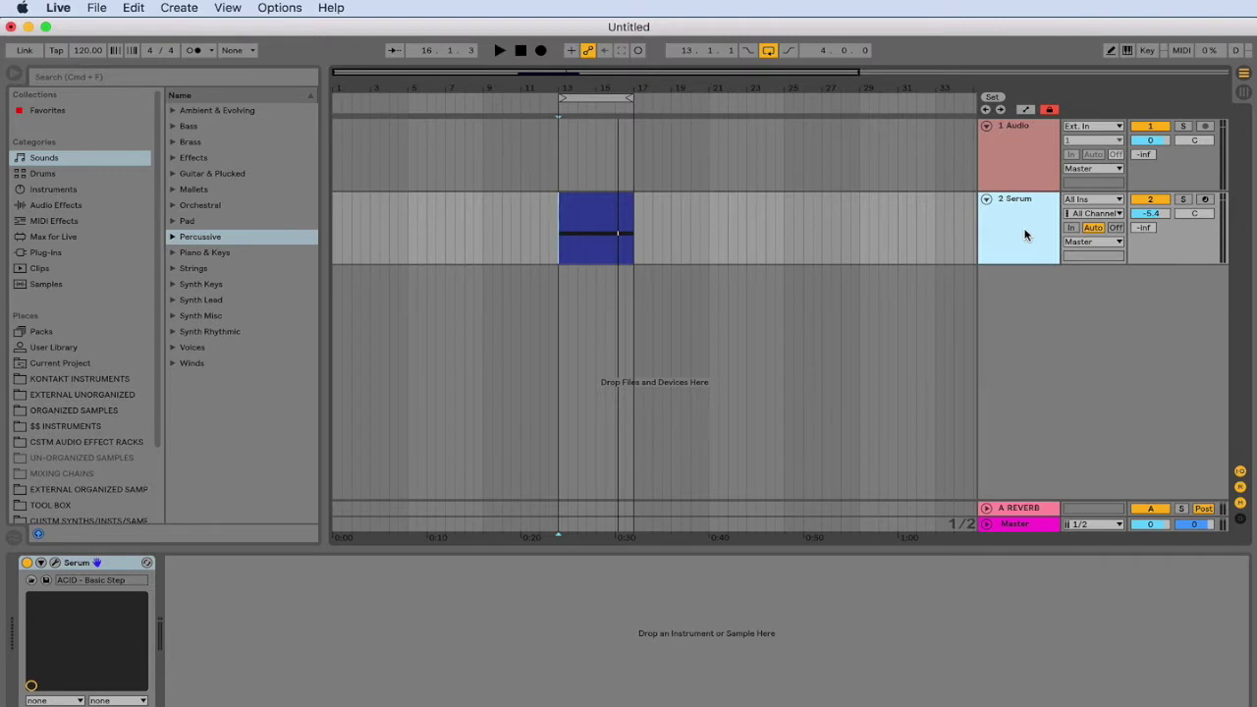
# - Freeze the Serum track, flatten it to audio, and select the resulting (Freeze) clip
pyautogui.press('super+alt+shift+f')
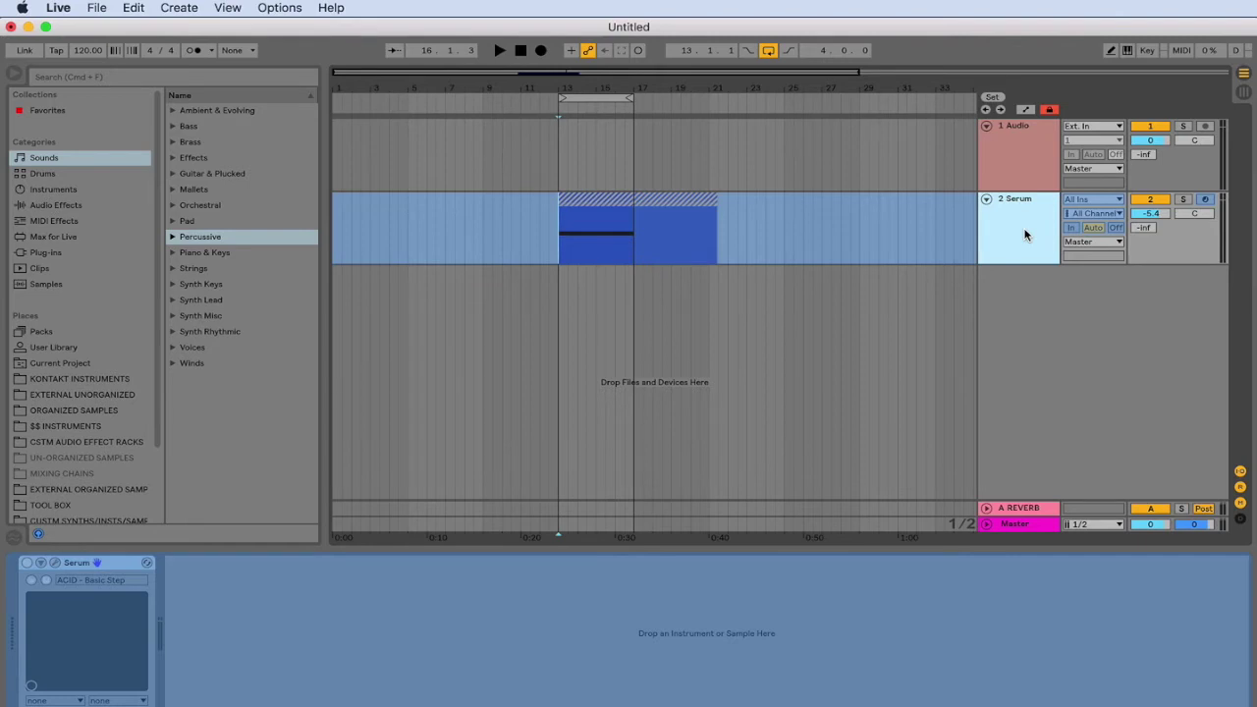
pyautogui.press('super+shift+f')
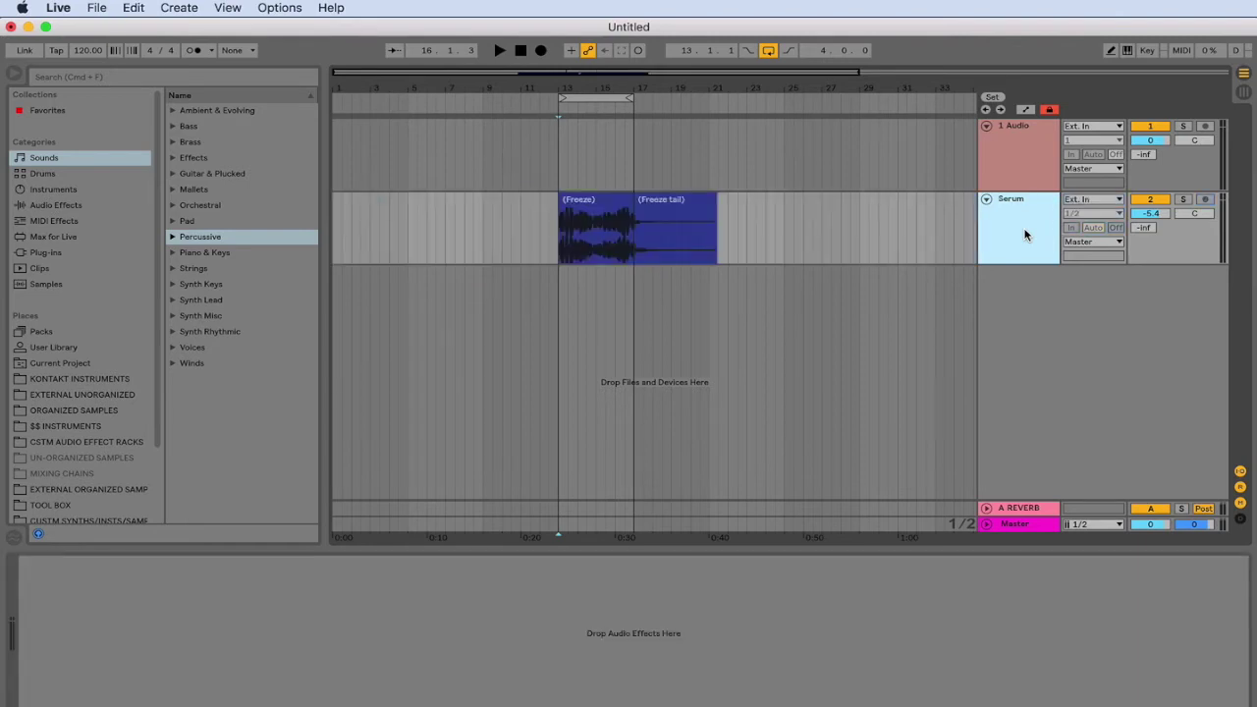
pyautogui.scroll(5, 567, 224)
pyautogui.click(567, 220)
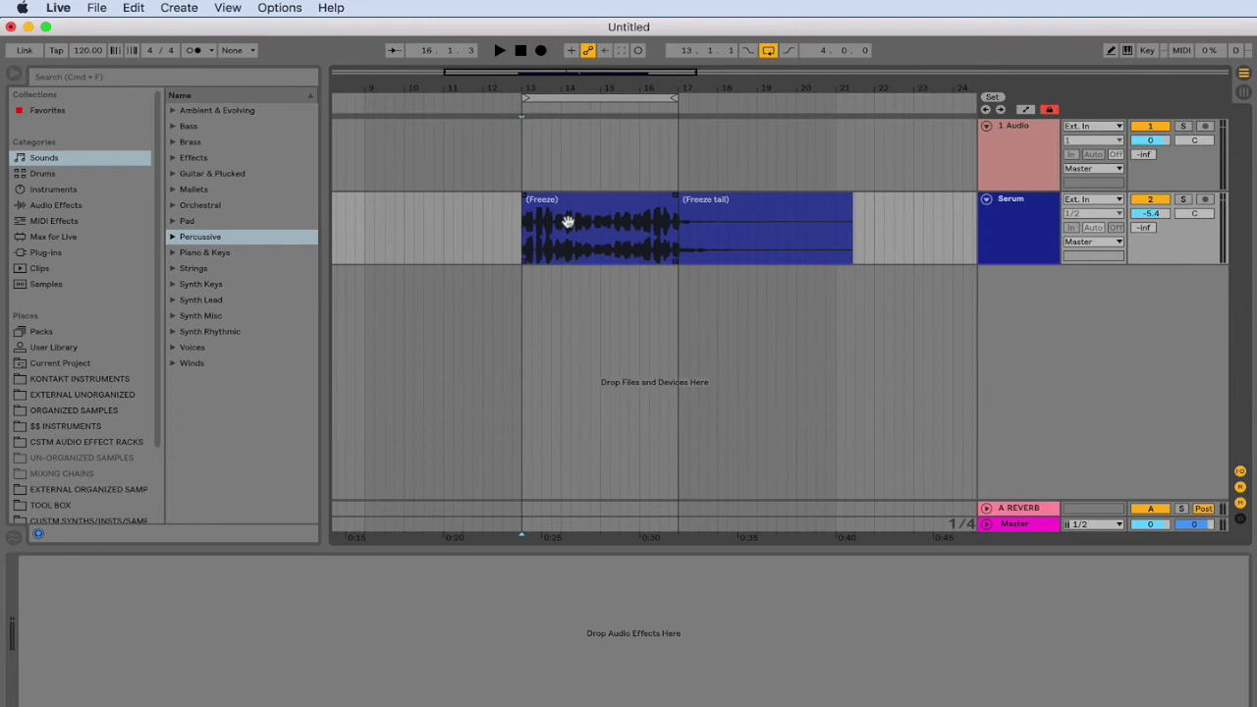
pyautogui.click(578, 203)
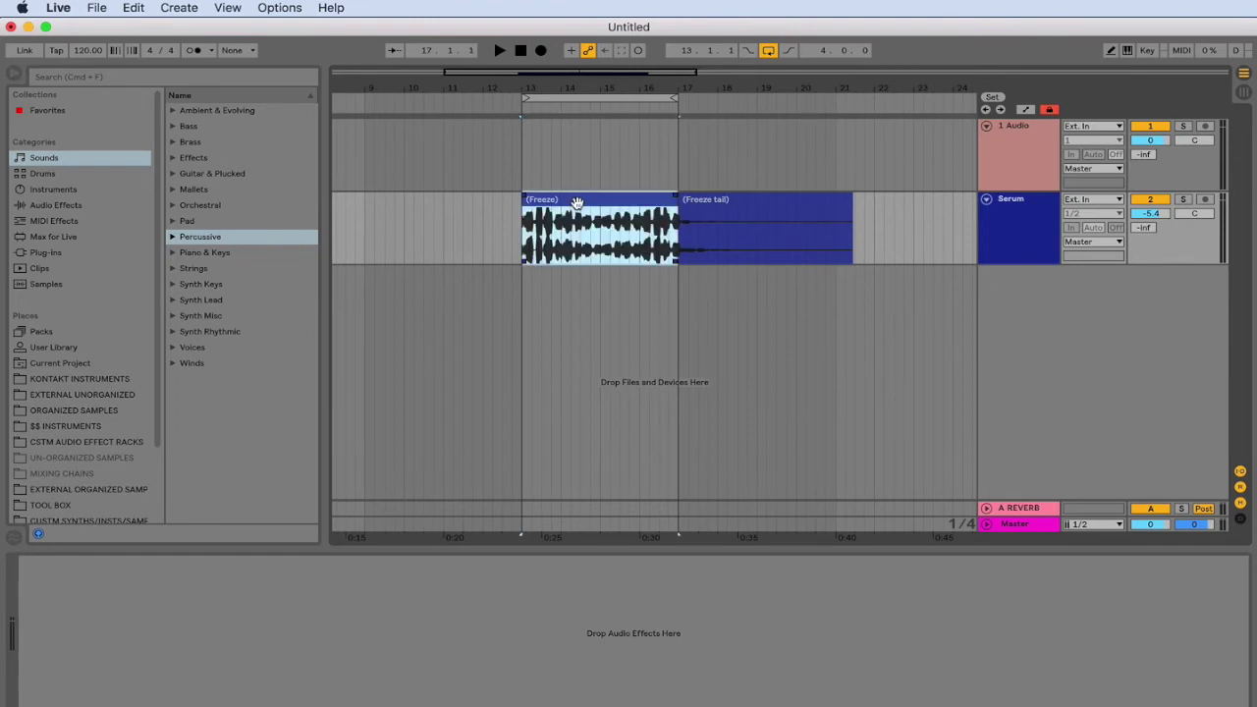